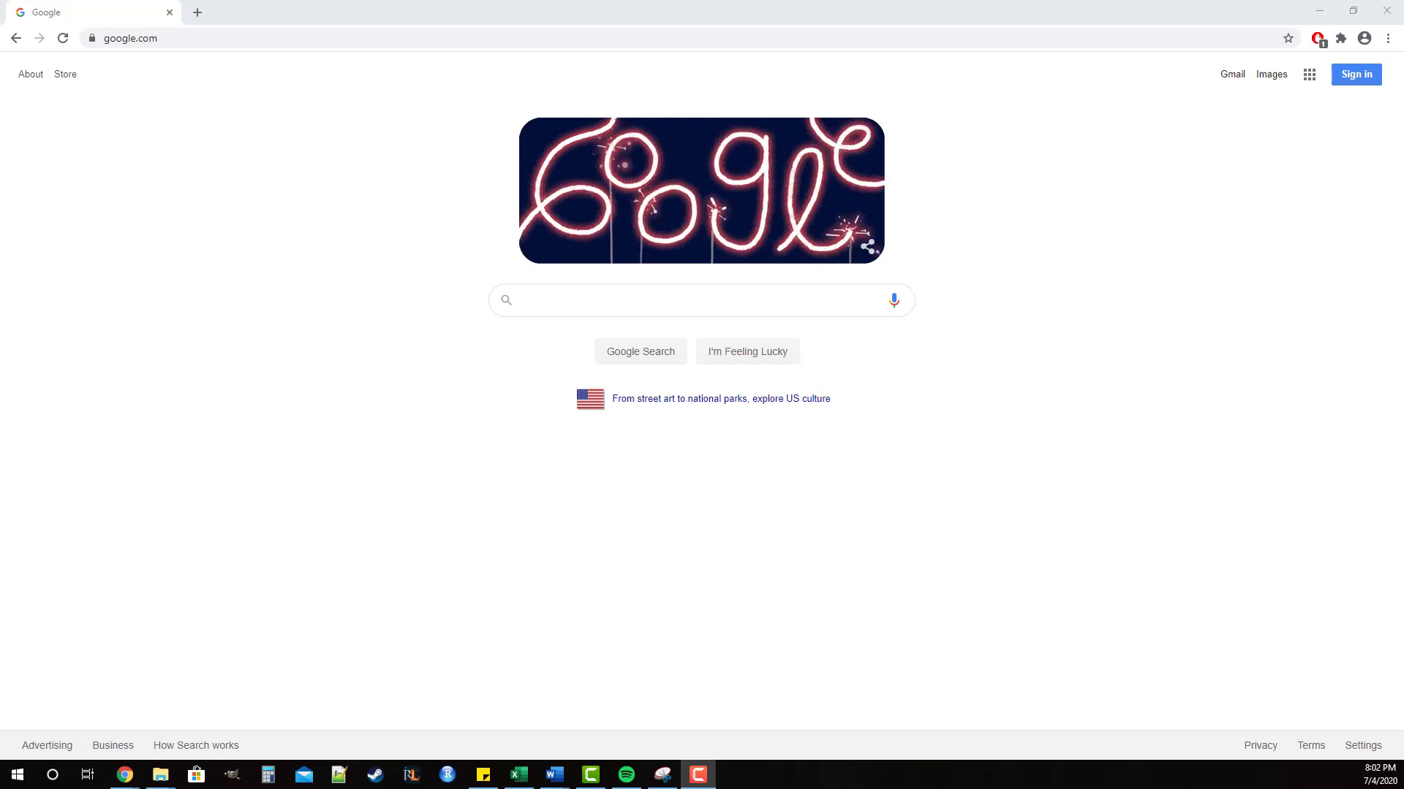
- Search the web for "r studio" and open the official rstudio.com site from the results
{"action": "double_click", "coordinate": [251, 34]}
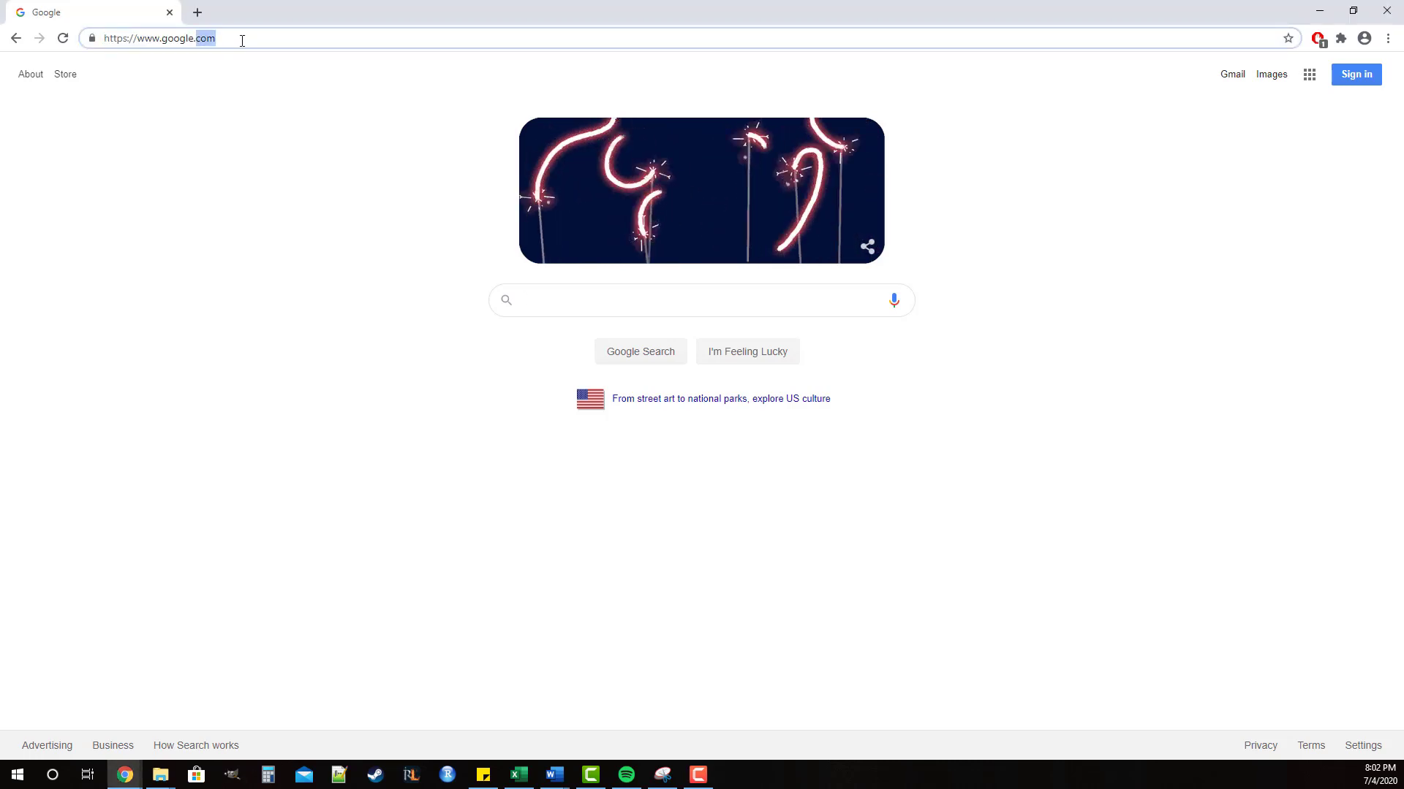
{"action": "triple_click", "coordinate": [242, 41]}
{"action": "type", "text": "r"}
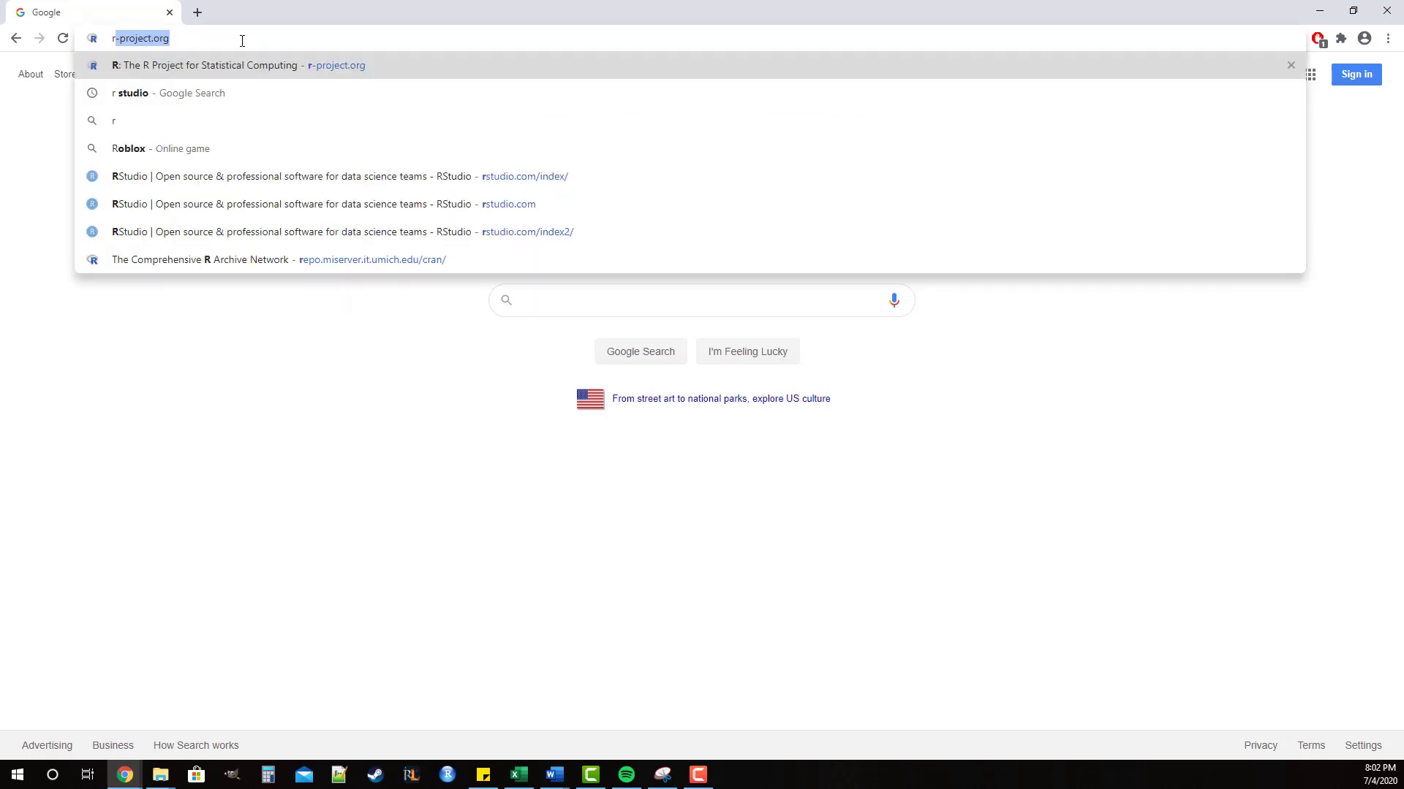
{"action": "type", "text": " studio"}
{"action": "key", "text": "Return"}
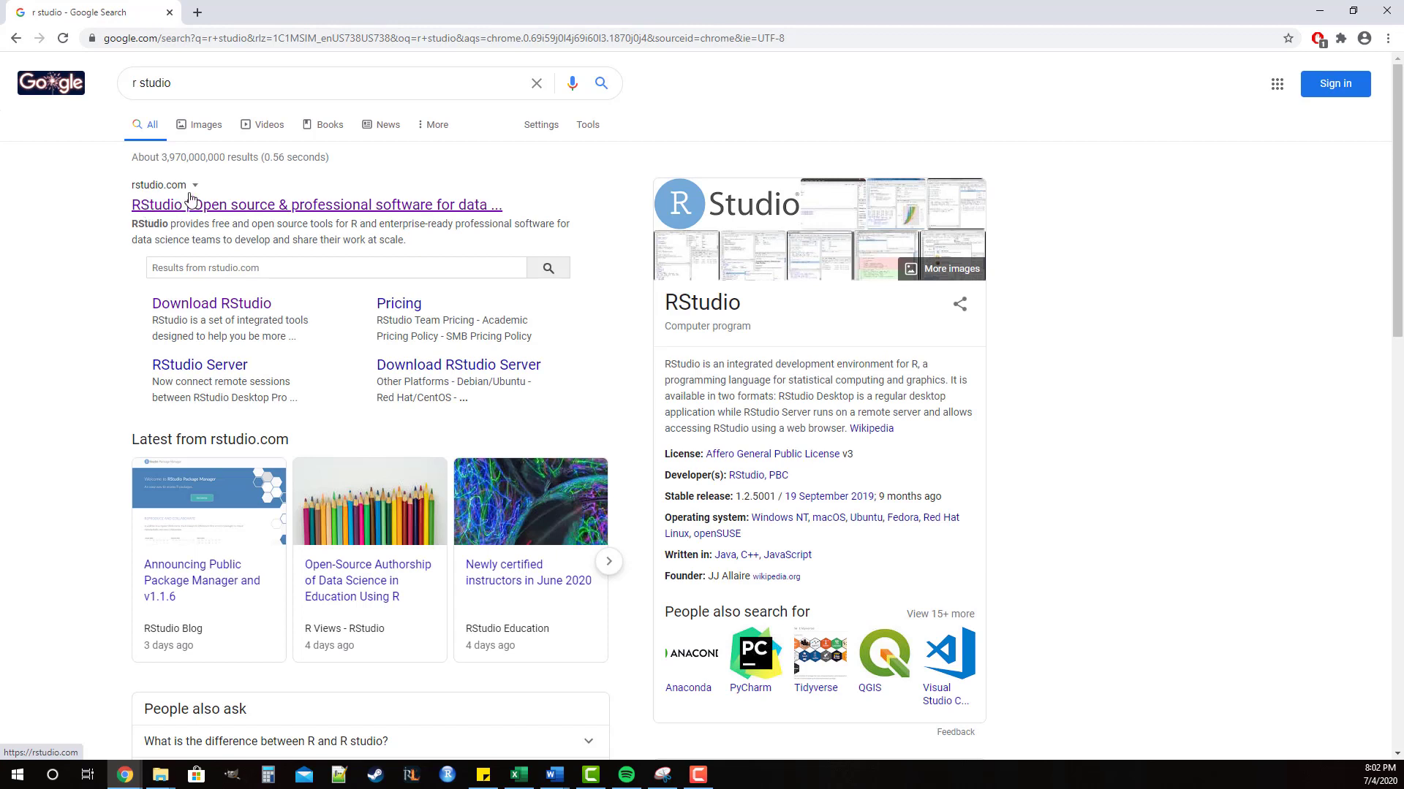
{"action": "left_click", "coordinate": [156, 209]}
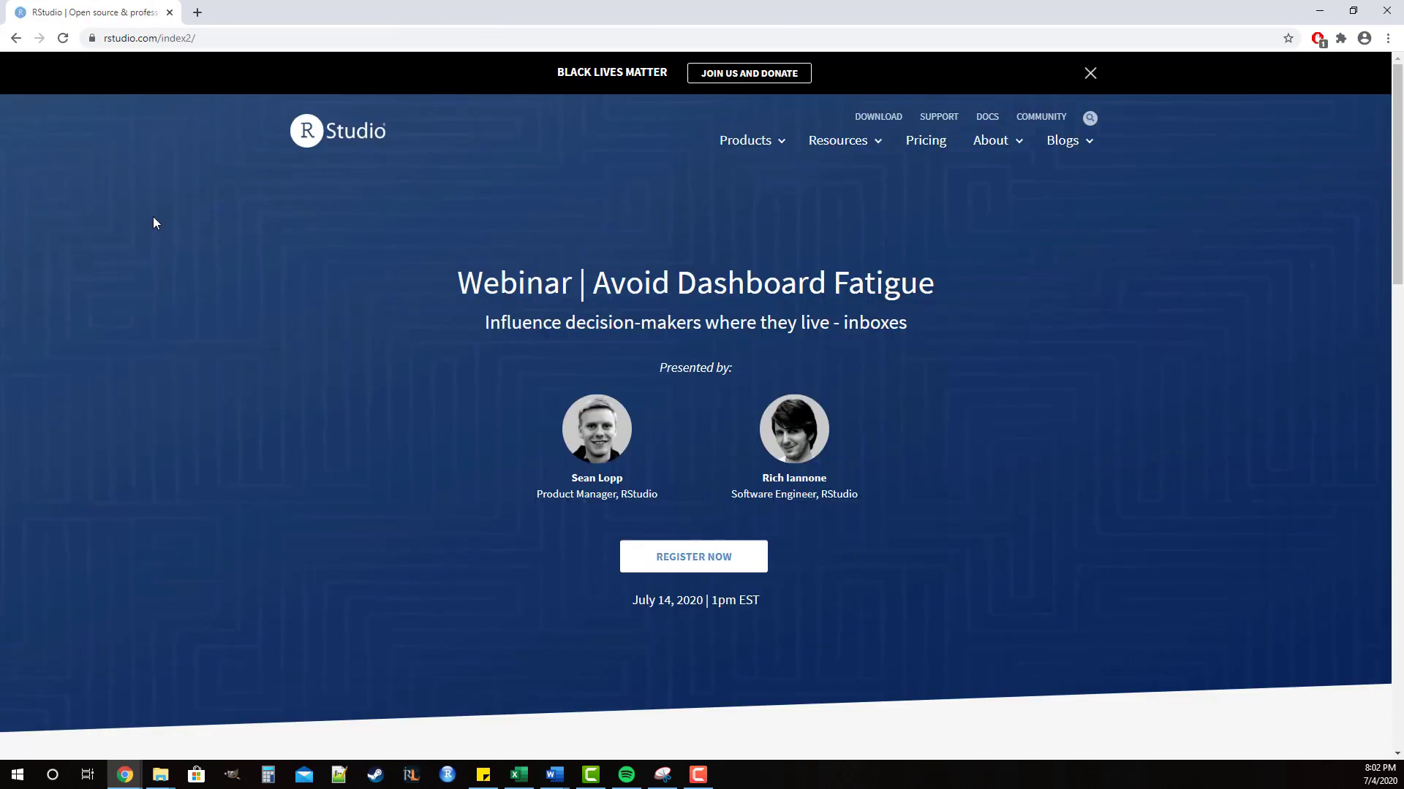
- Go to the RStudio download page and choose the free RStudio Desktop version with the Open Source License
{"action": "left_click", "coordinate": [870, 124]}
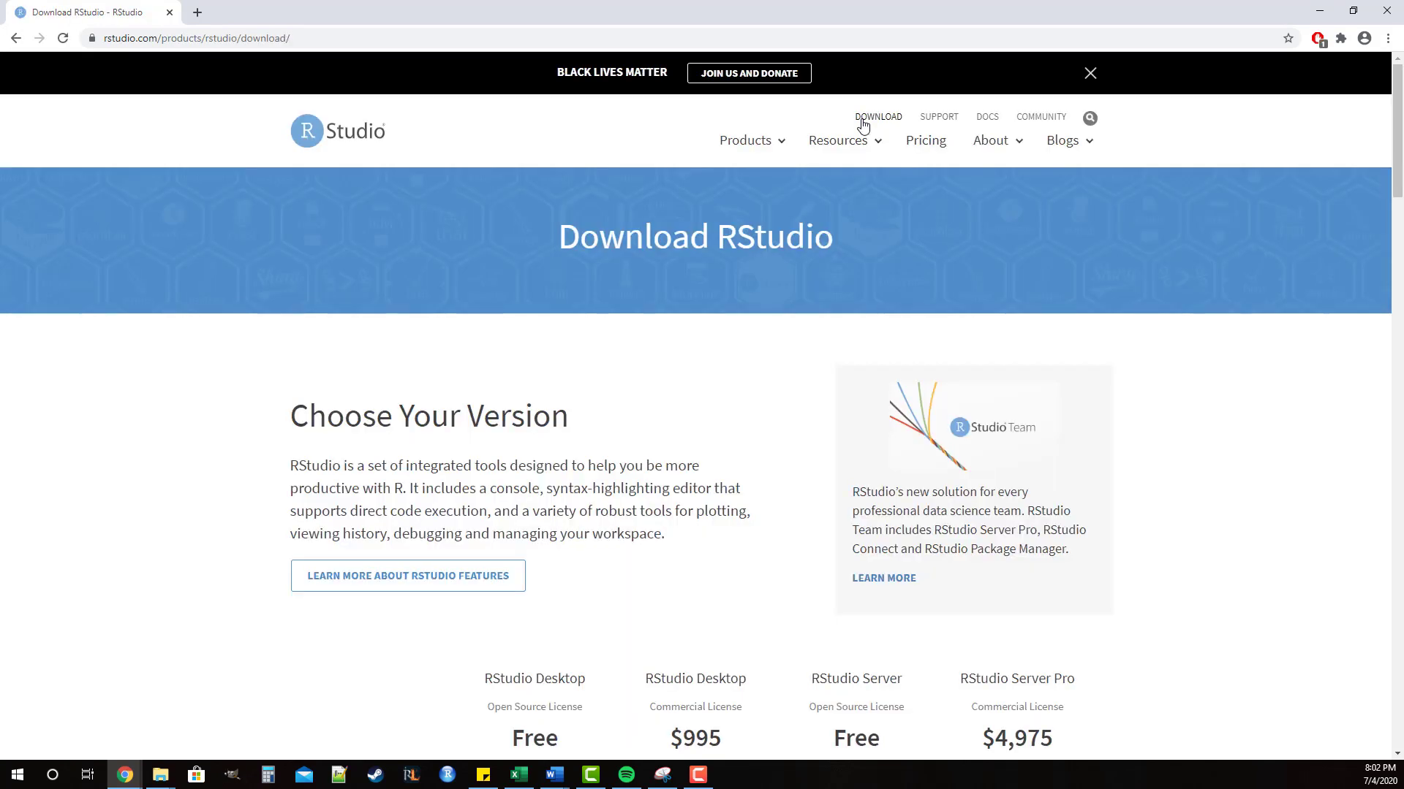
{"action": "scroll", "coordinate": [230, 360], "scroll_direction": "down", "scroll_amount": 3}
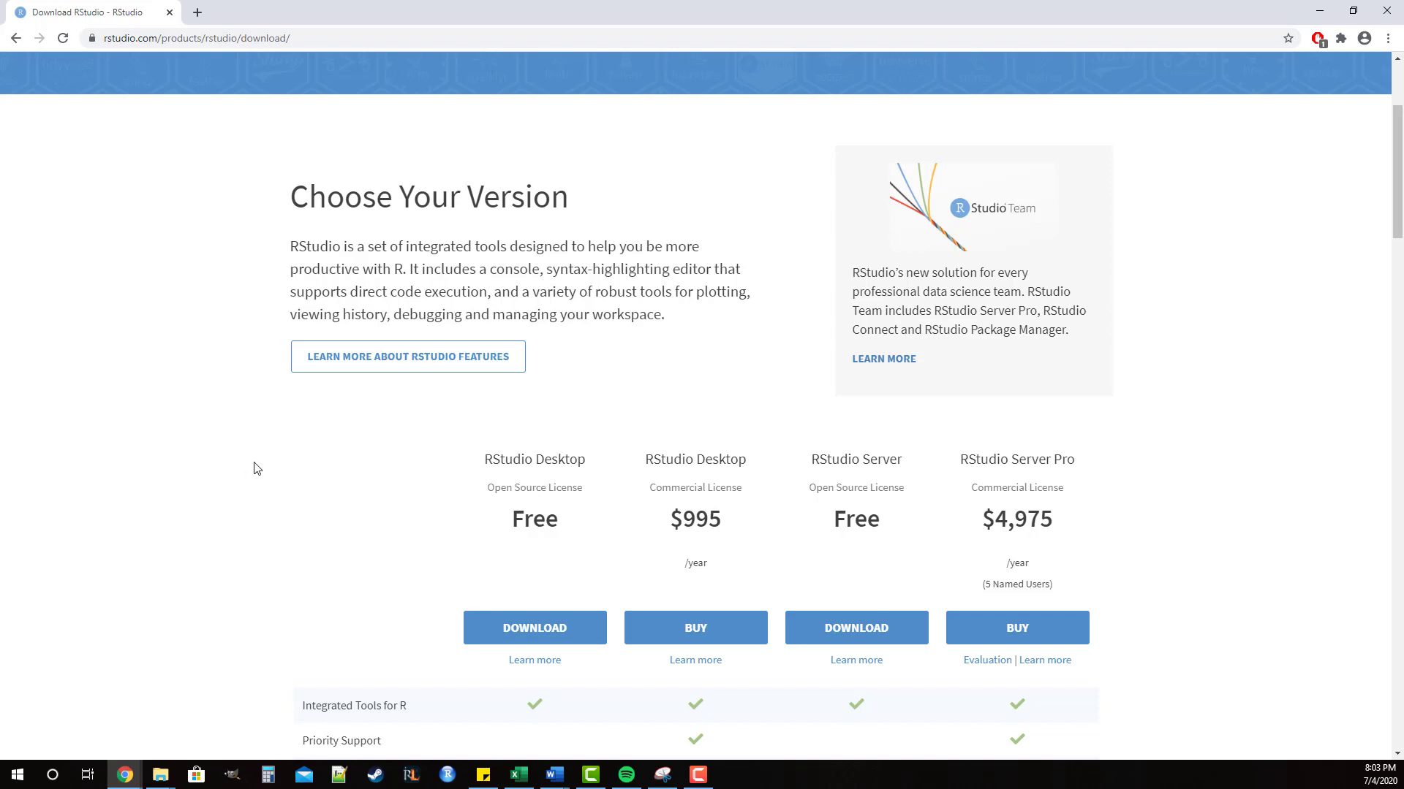
{"action": "scroll", "coordinate": [256, 466], "scroll_direction": "down", "scroll_amount": 1}
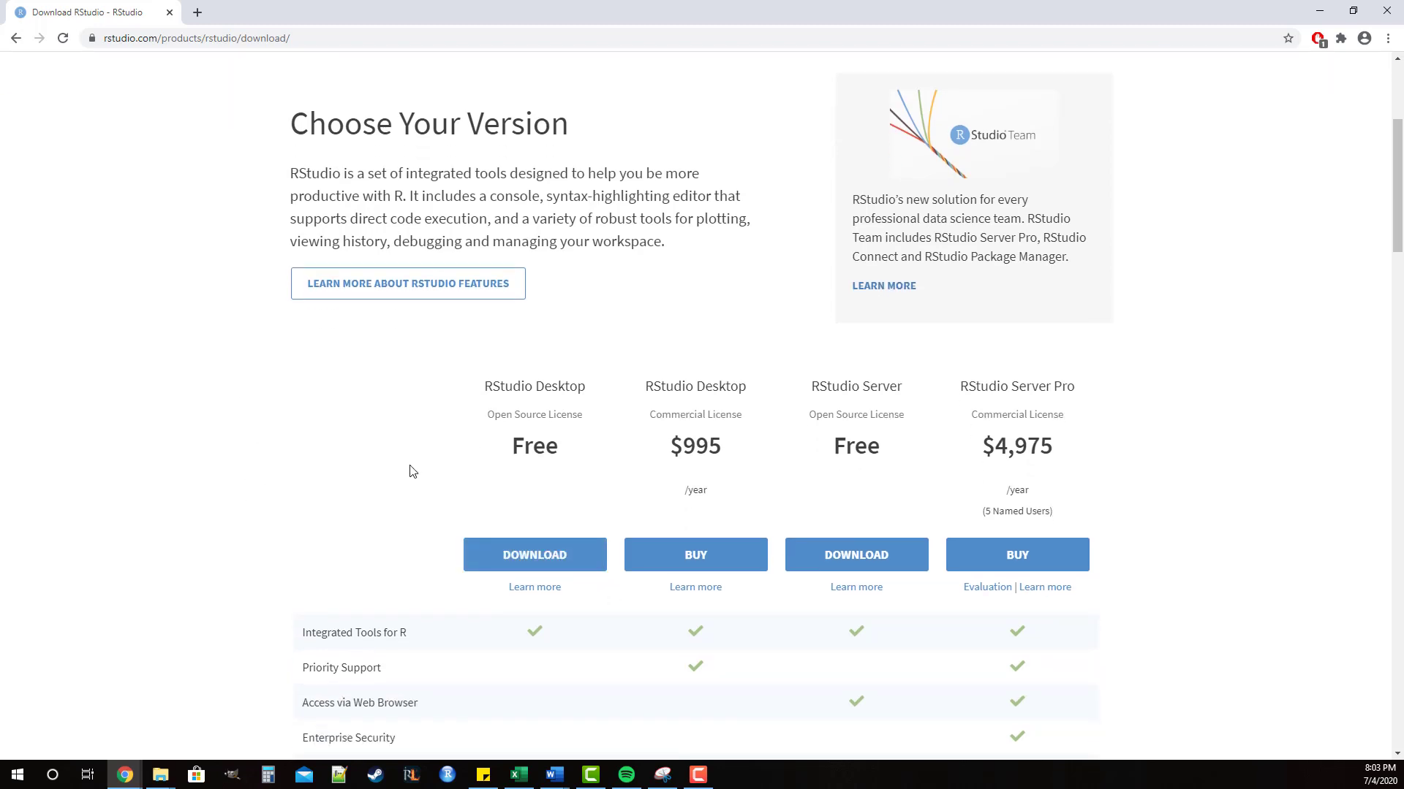
{"action": "scroll", "coordinate": [401, 460], "scroll_direction": "down", "scroll_amount": 2}
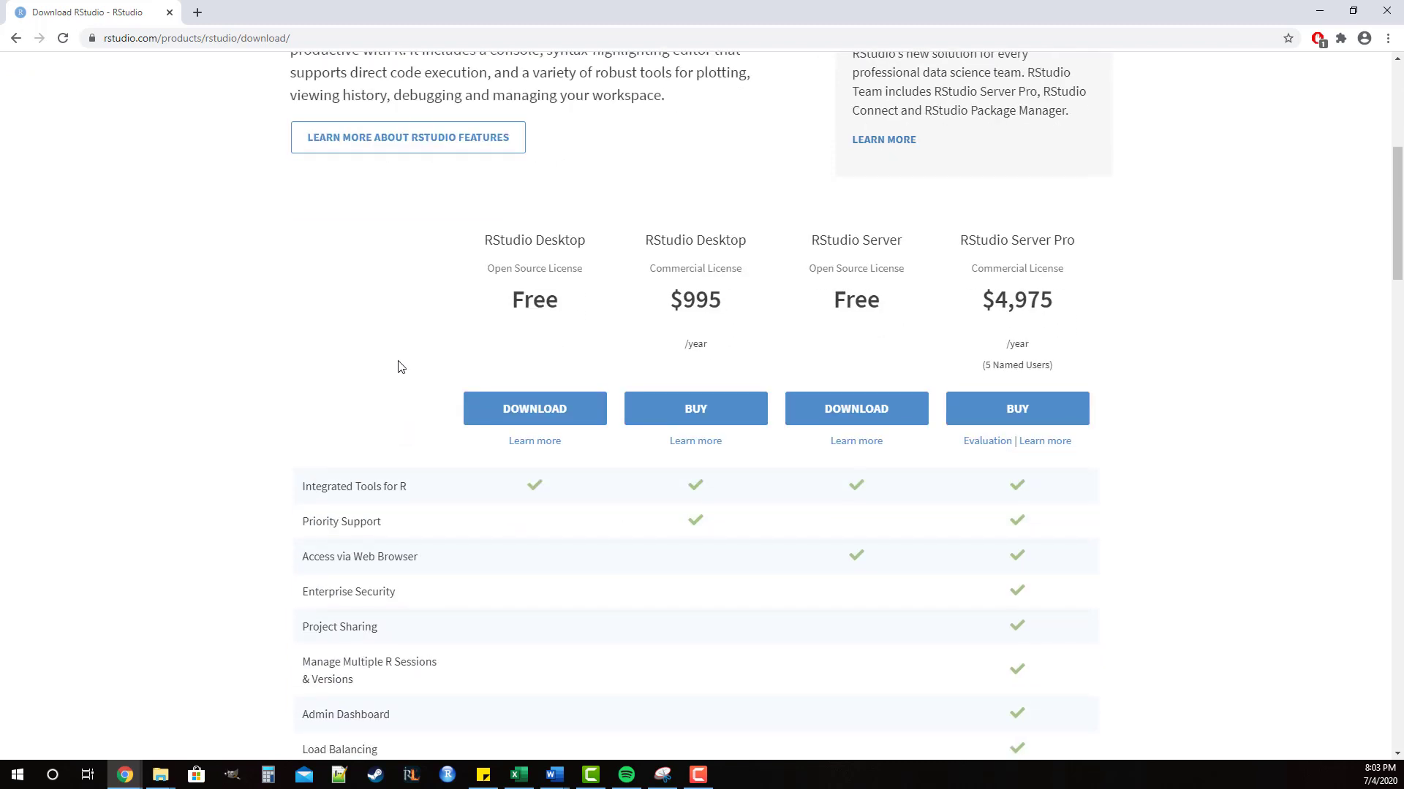
{"action": "scroll", "coordinate": [400, 366], "scroll_direction": "down", "scroll_amount": 1}
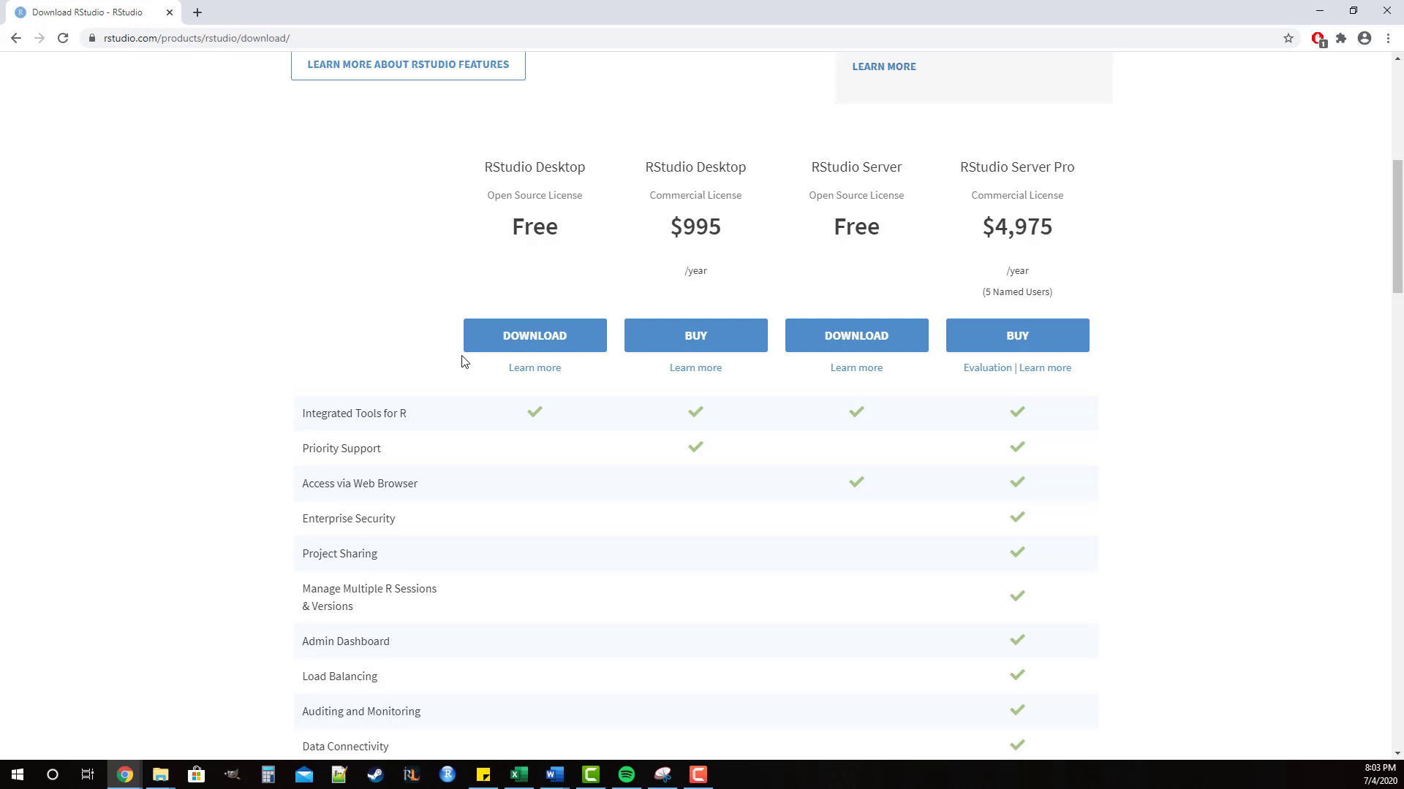
{"action": "left_click", "coordinate": [550, 345]}
{"action": "left_click", "coordinate": [507, 341]}
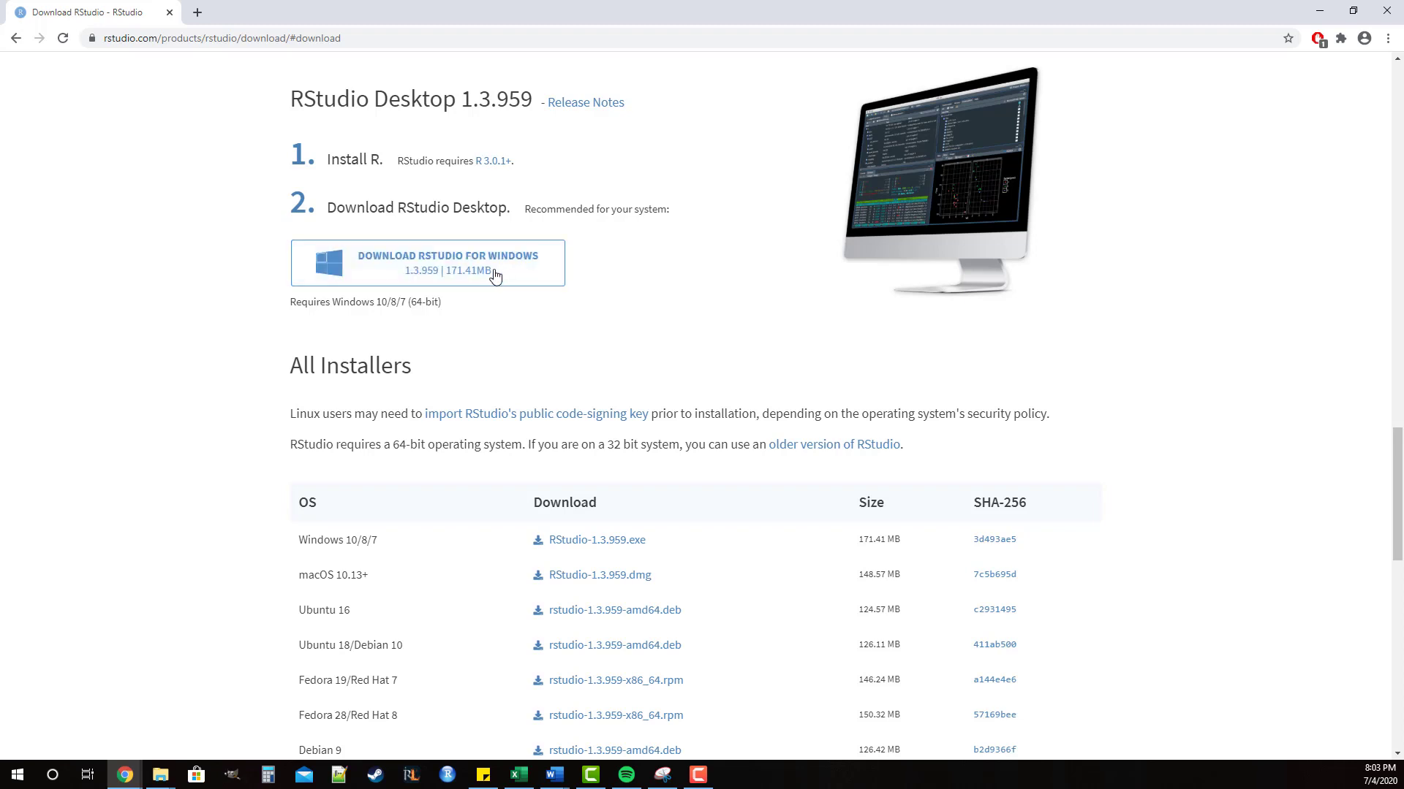
- Download the RStudio 1.3.959 installer for Windows and save it as RStudio-1.3.959 in the Downloads folder
{"action": "left_click", "coordinate": [336, 277]}
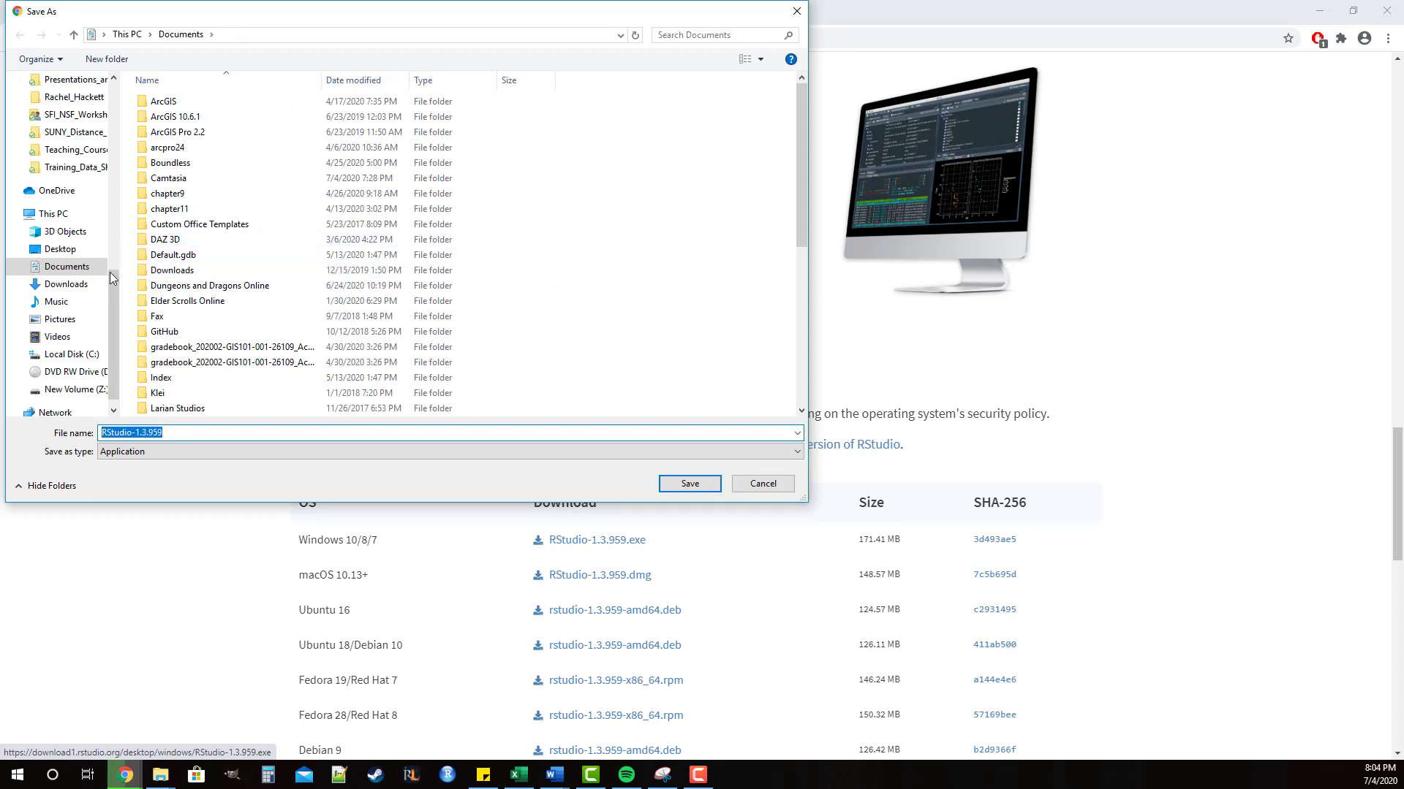
{"action": "left_click", "coordinate": [83, 291]}
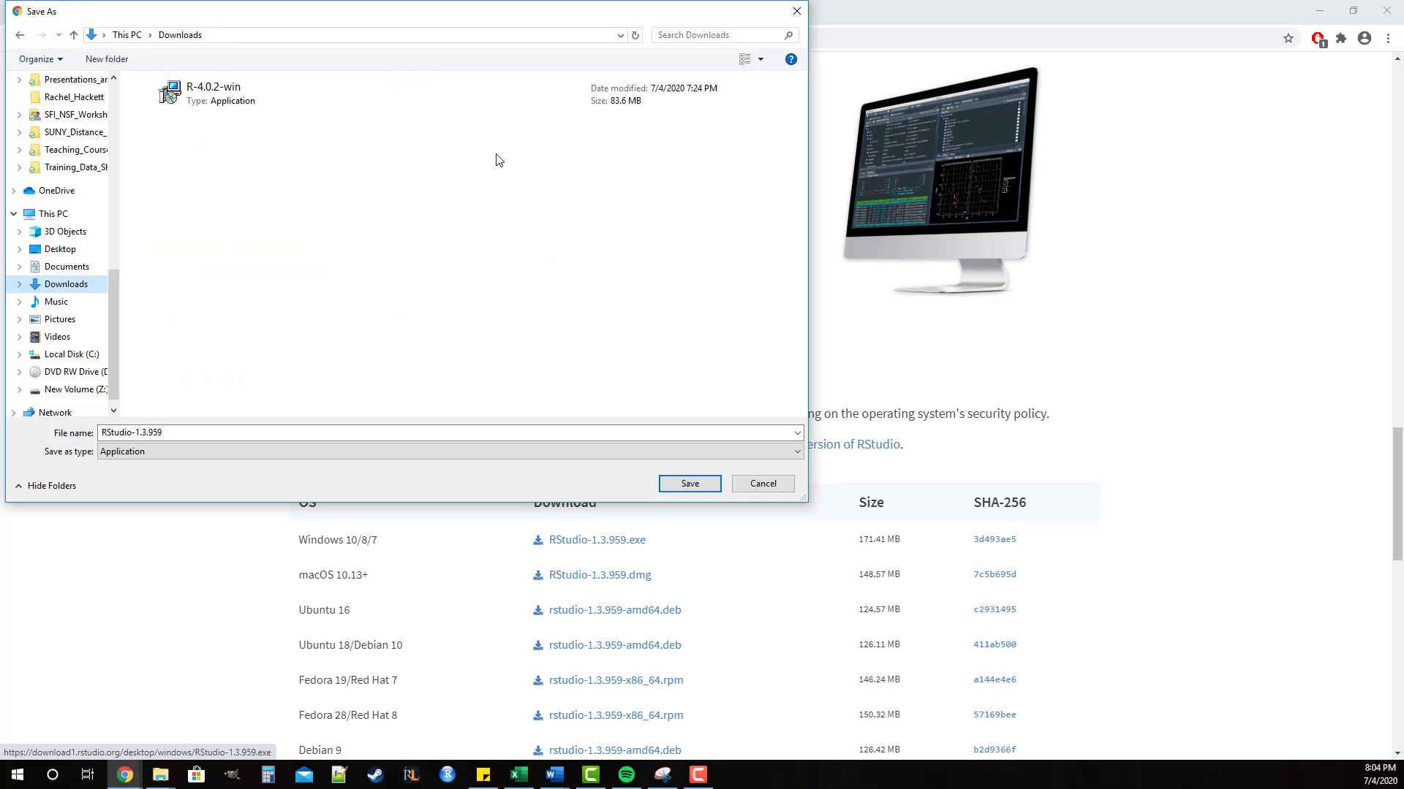
{"action": "left_click", "coordinate": [132, 435]}
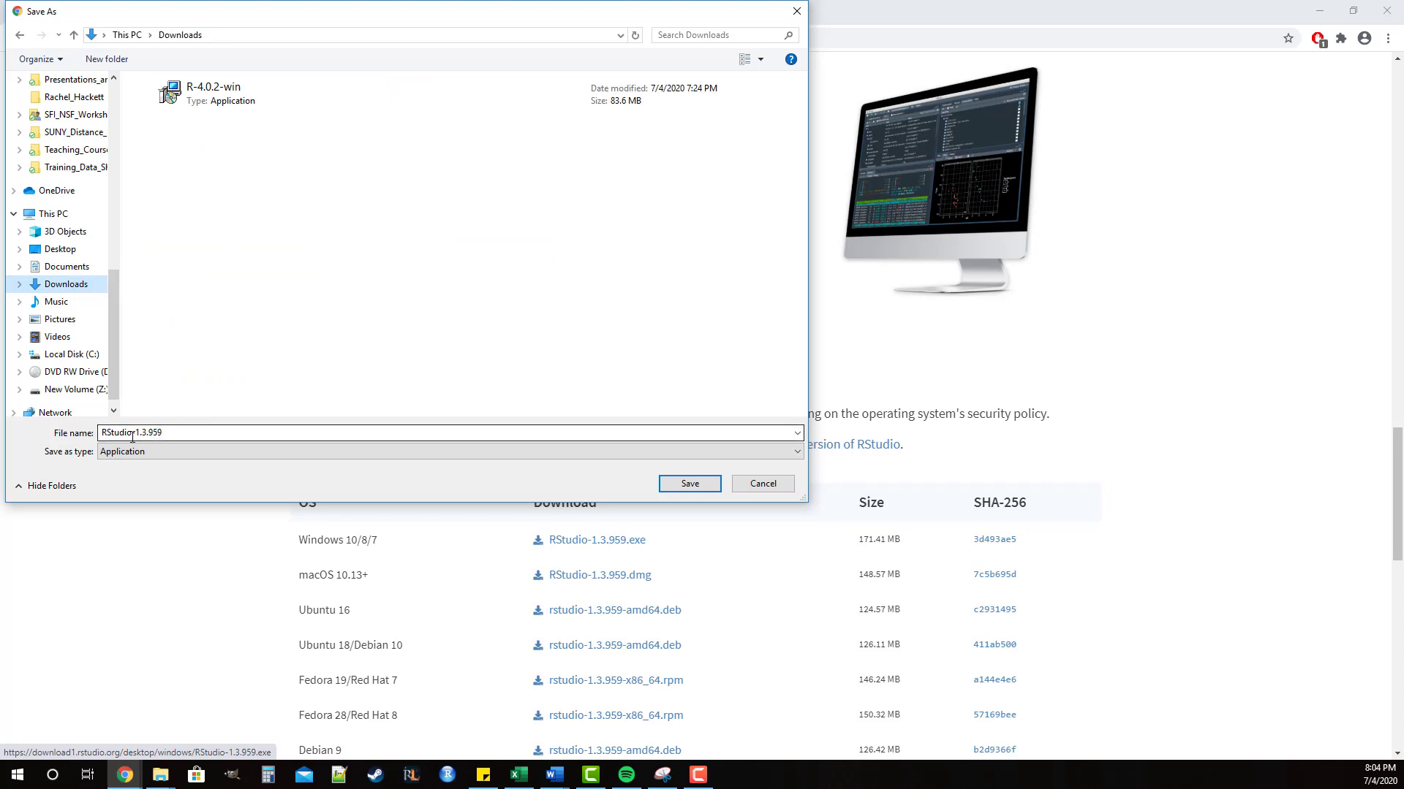
{"action": "left_click", "coordinate": [698, 489]}
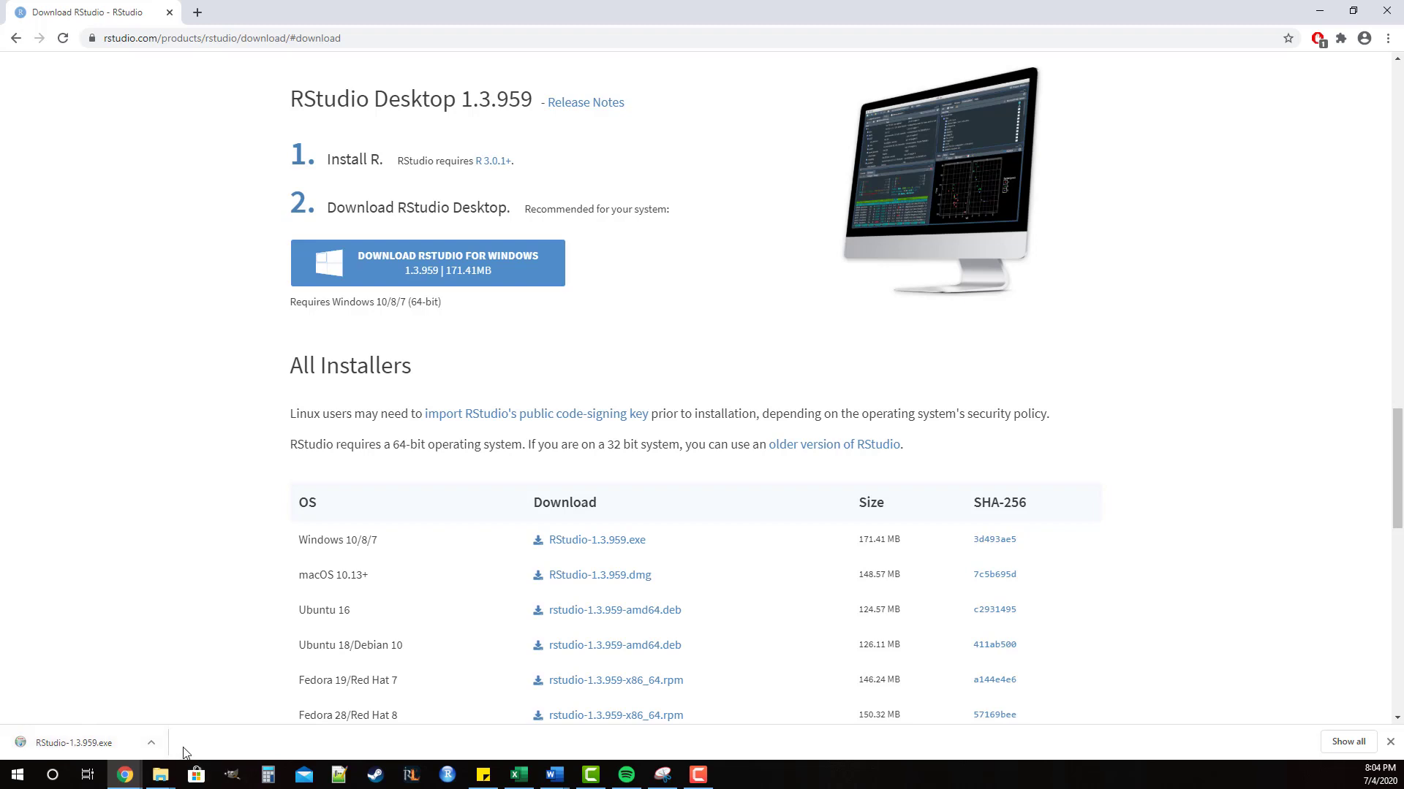
- Show the downloaded RStudio-1.3.959 installer in its folder and run it
{"action": "right_click", "coordinate": [62, 748]}
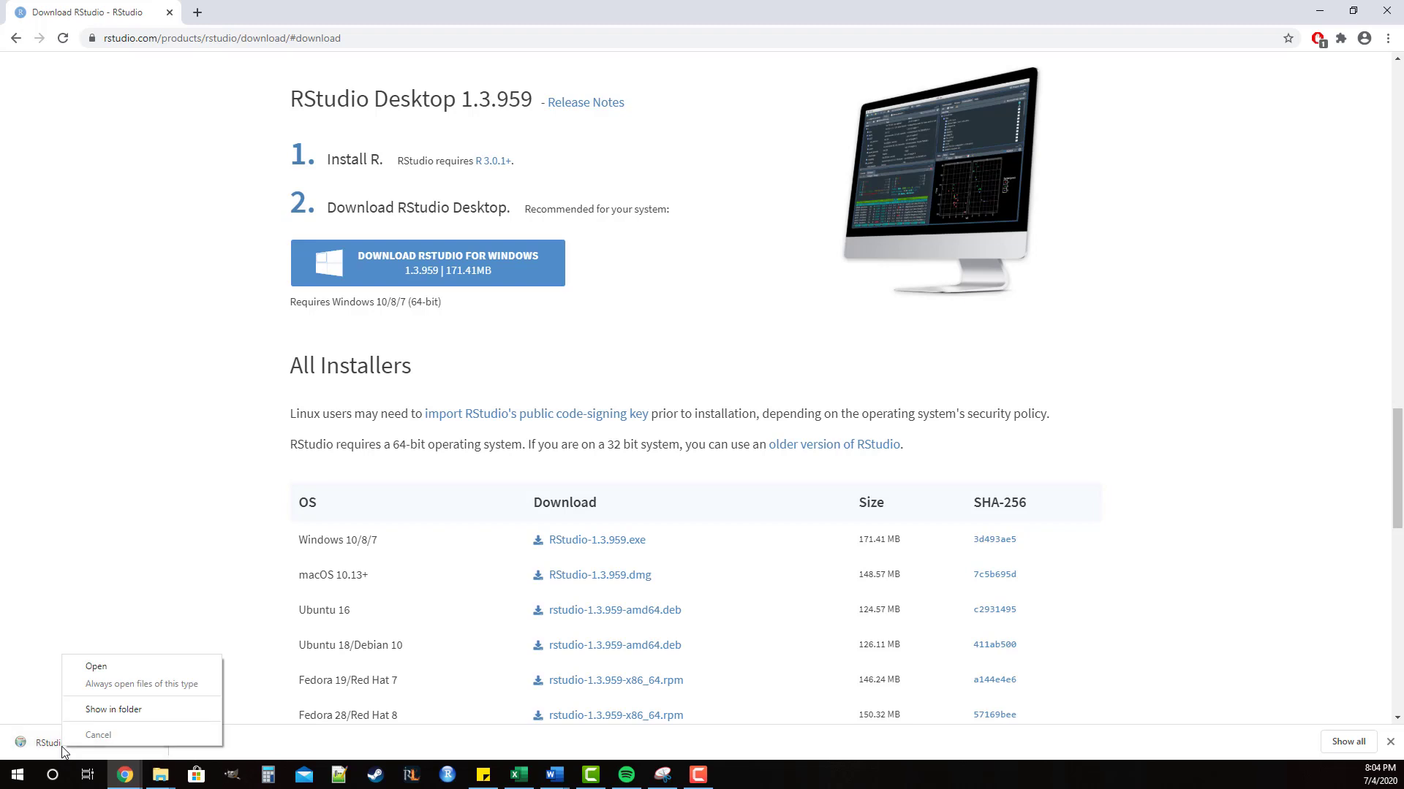
{"action": "left_click", "coordinate": [108, 711]}
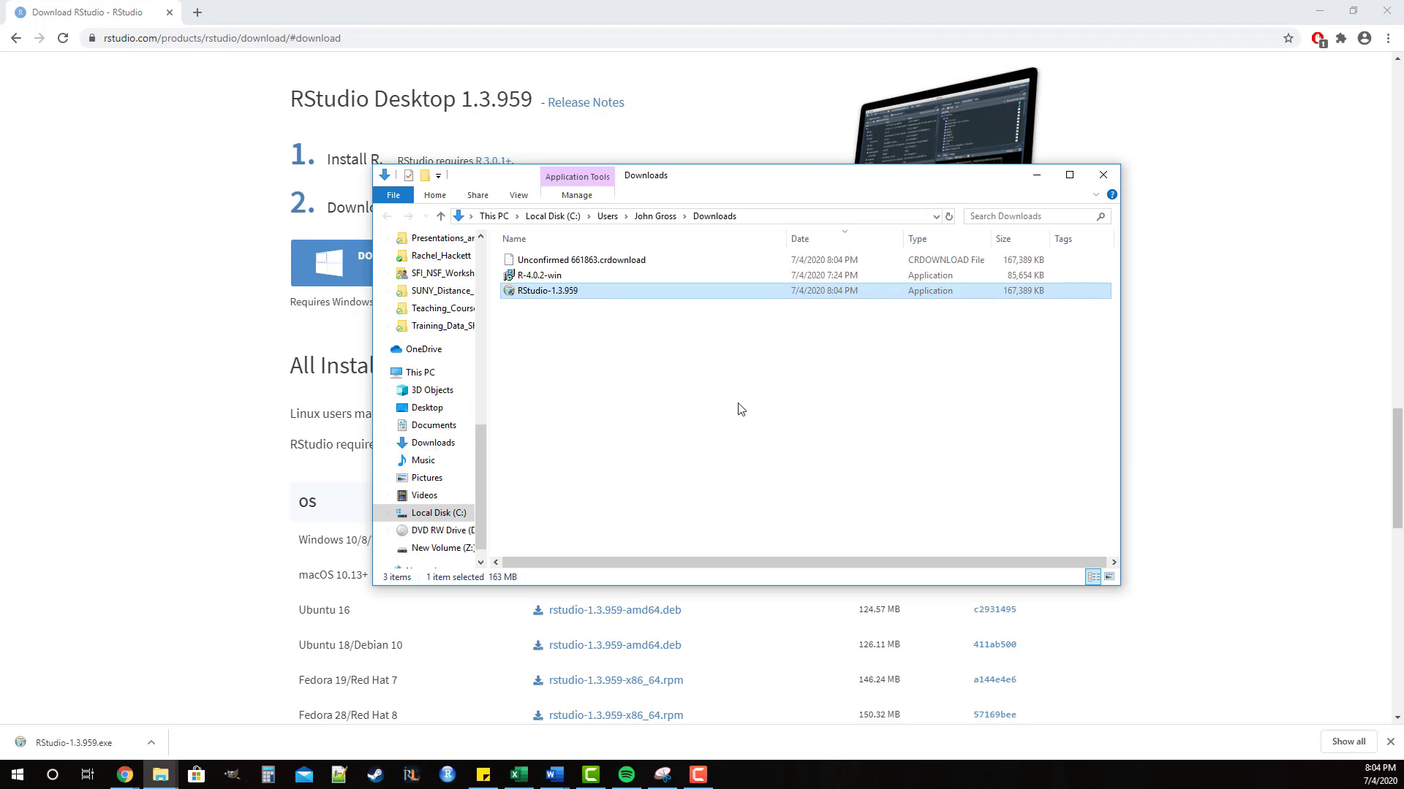
{"action": "double_click", "coordinate": [530, 293]}
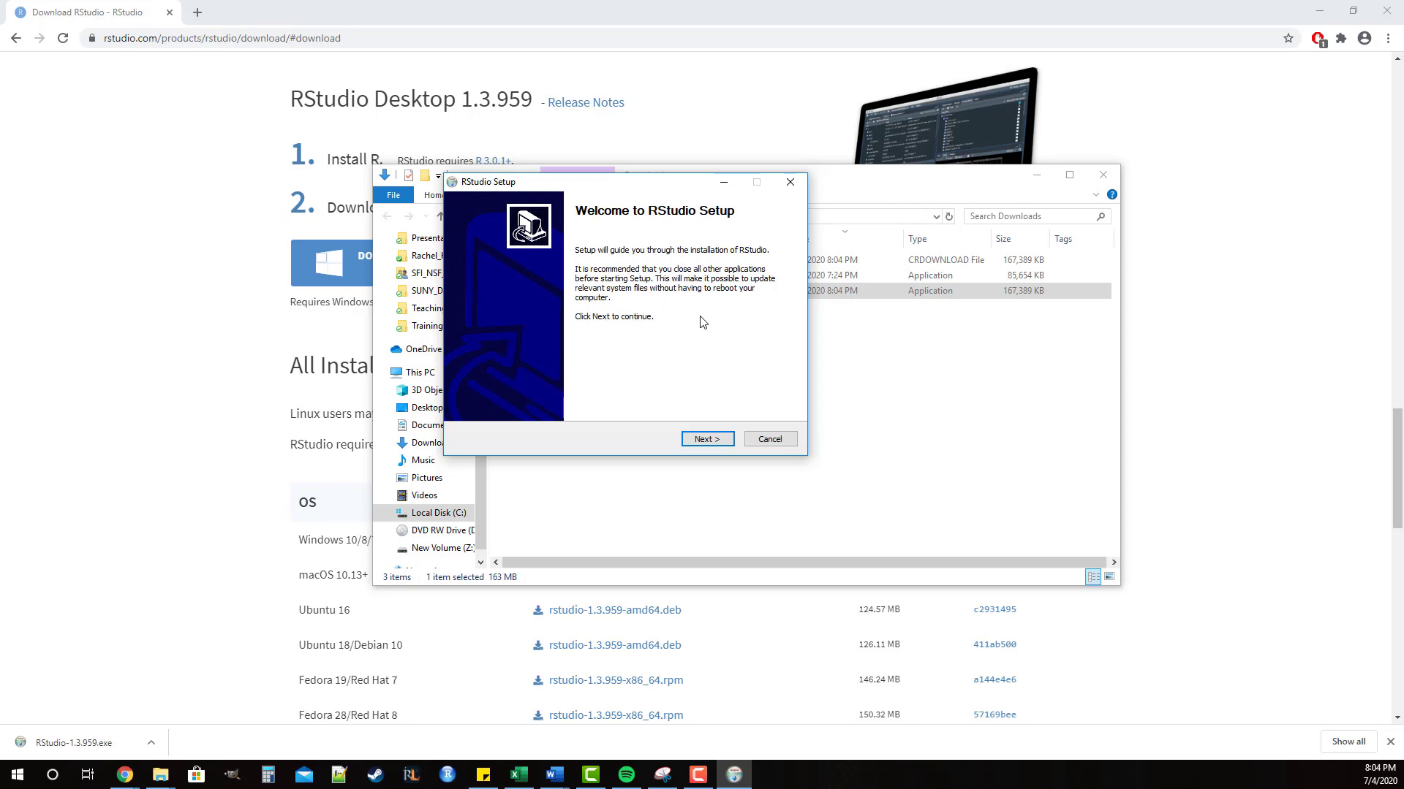
- Install RStudio in C:\Program Files\RStudio with the default RStudio Start Menu folder, and finish the setup
{"action": "left_click", "coordinate": [699, 440]}
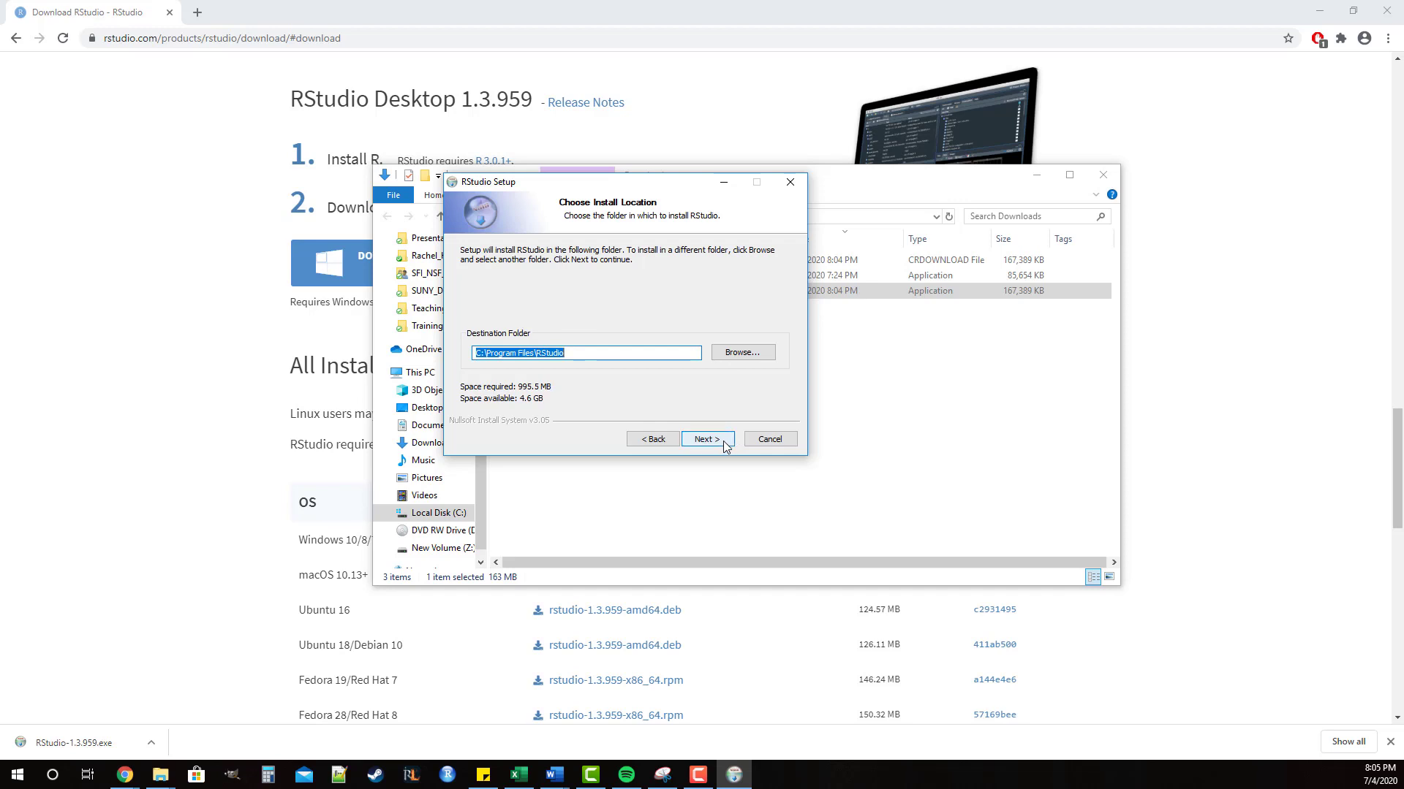
{"action": "left_click", "coordinate": [705, 439]}
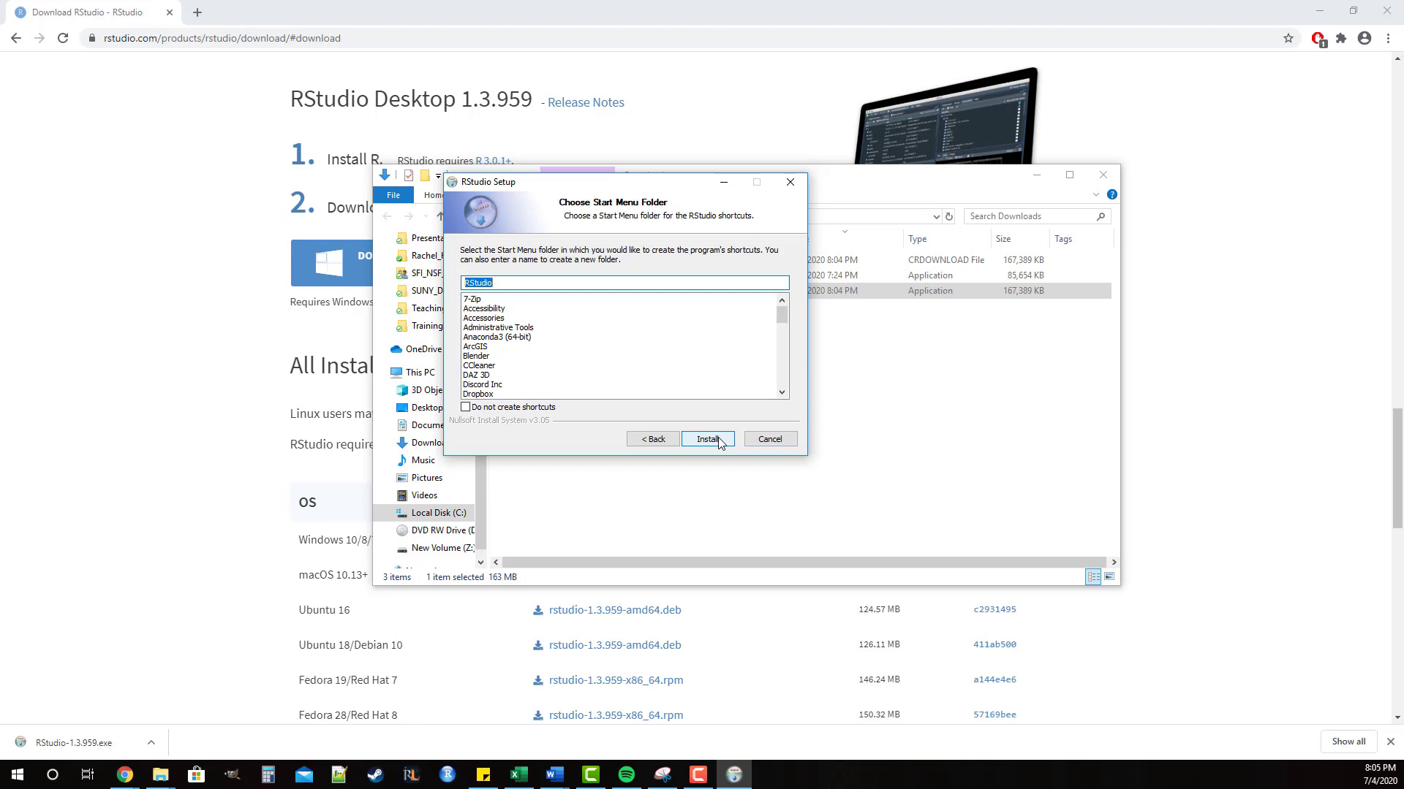
{"action": "left_click", "coordinate": [718, 441]}
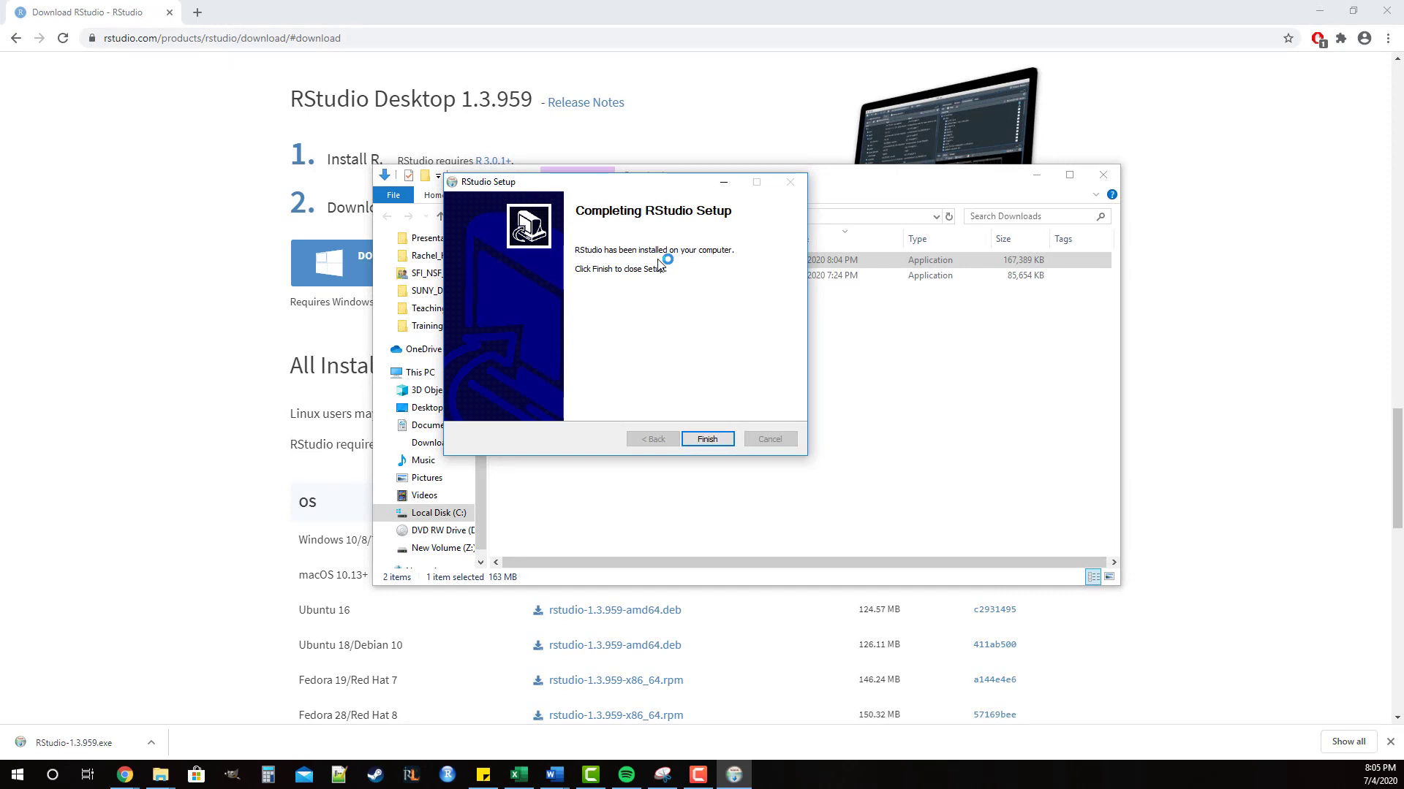
{"action": "left_click", "coordinate": [707, 441]}
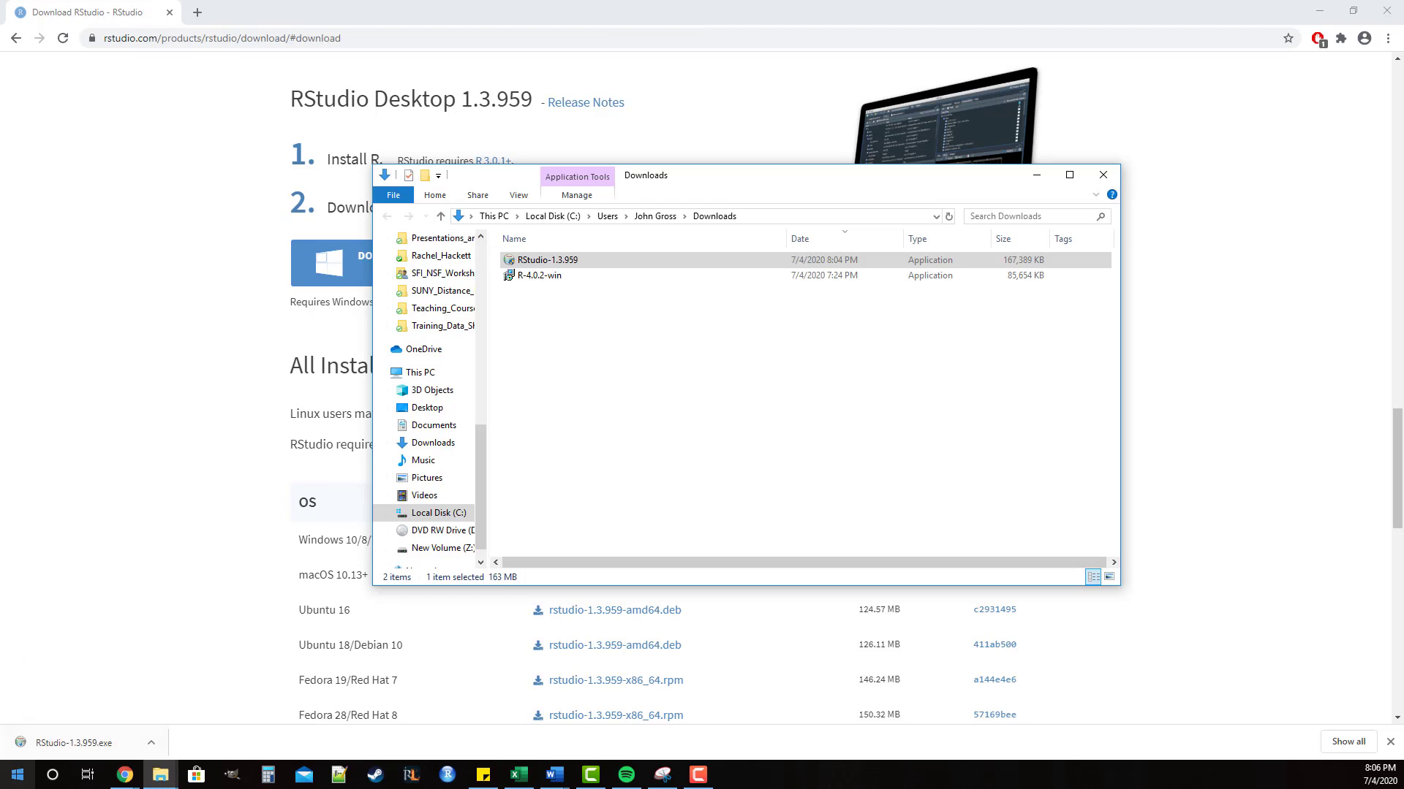
- Find the installed RStudio app by searching Windows for "rs" and launch it
{"action": "left_click", "coordinate": [16, 777]}
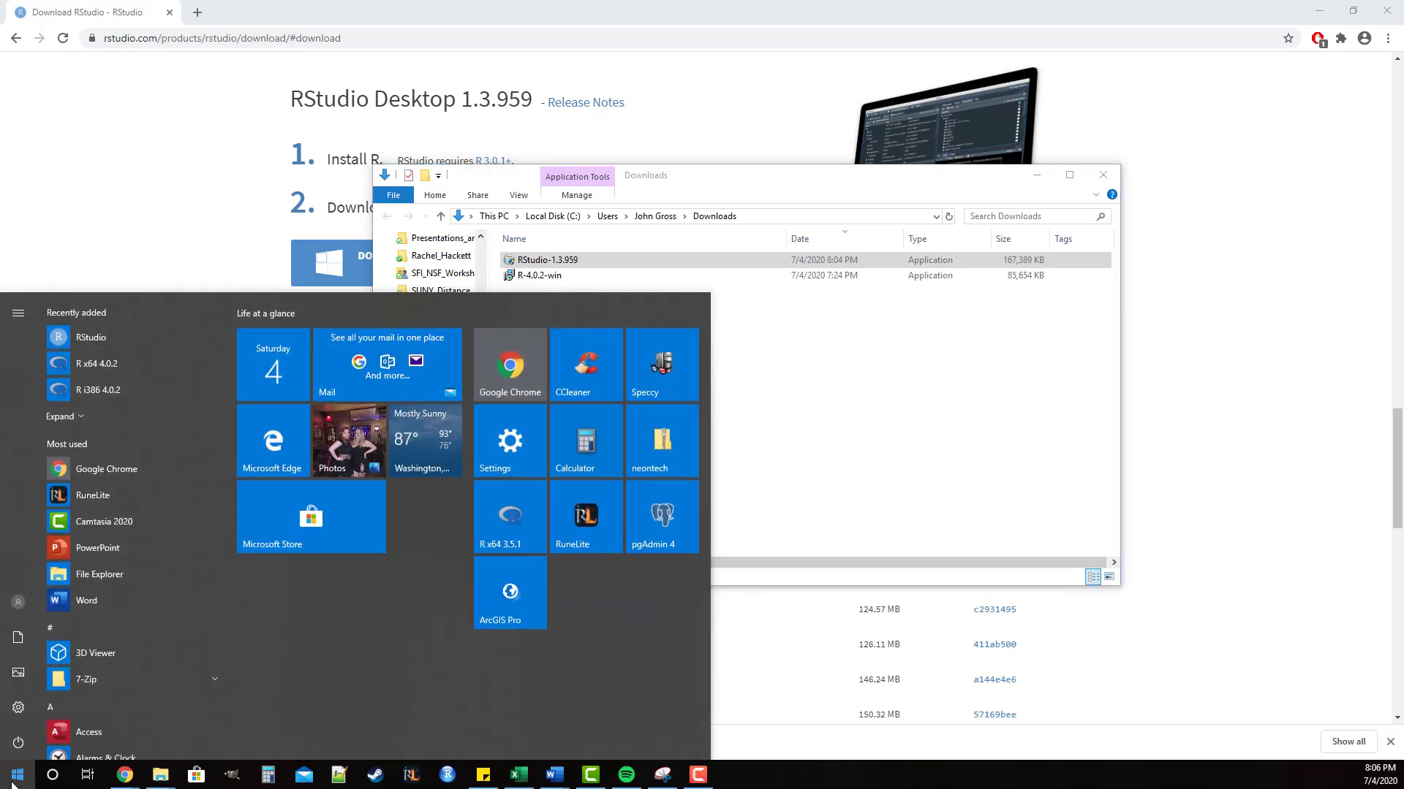
{"action": "type", "text": "rS"}
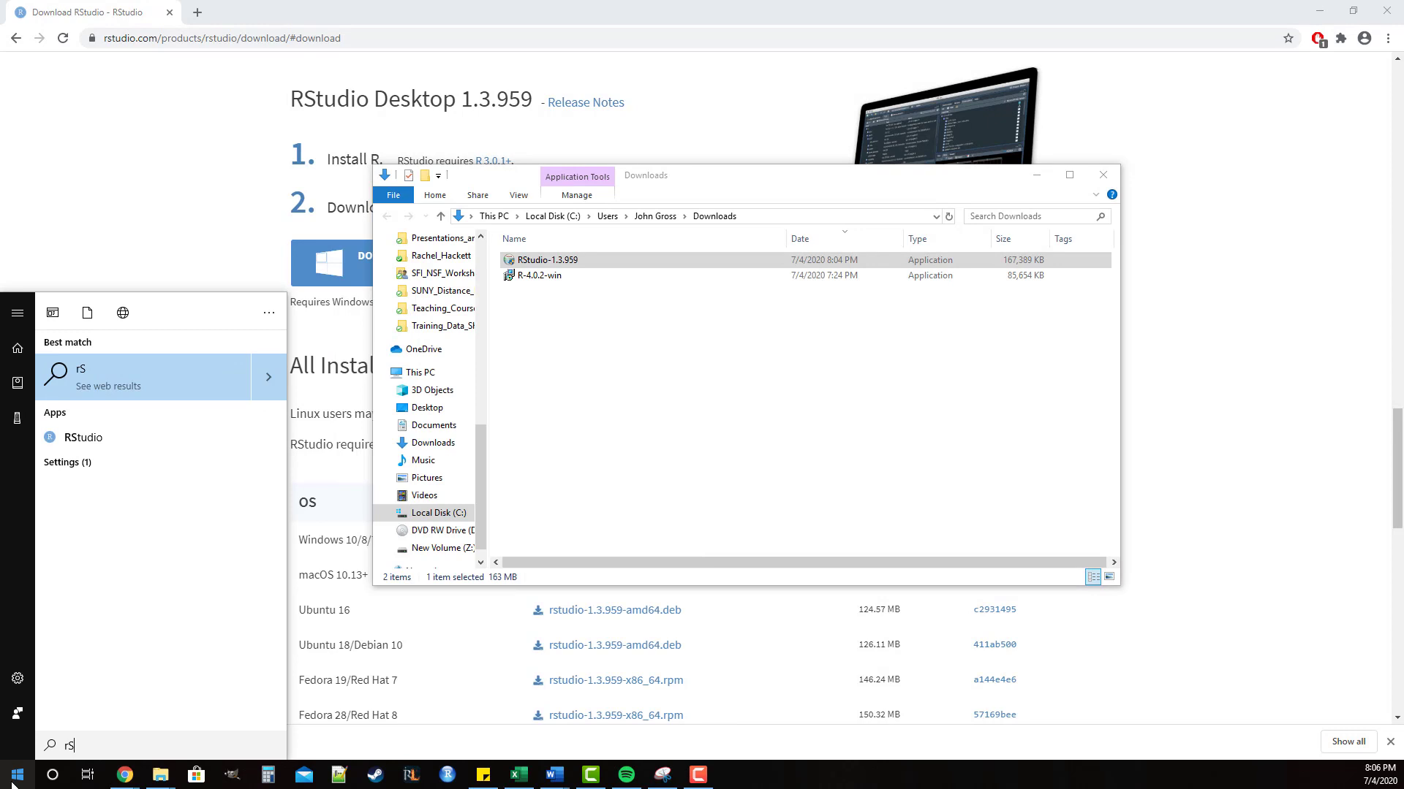
{"action": "key", "text": "BackSpace"}
{"action": "type", "text": "s"}
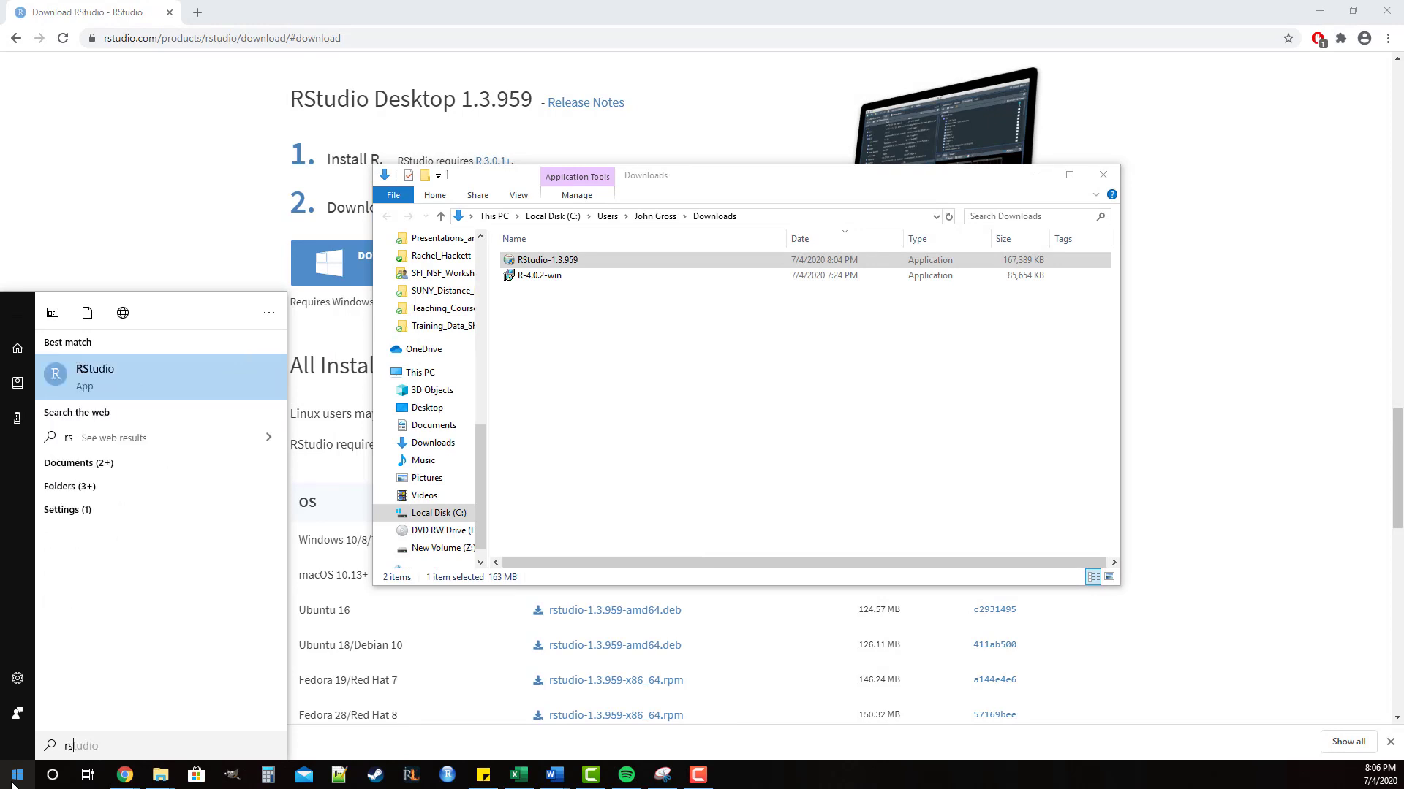
{"action": "left_click", "coordinate": [98, 370]}
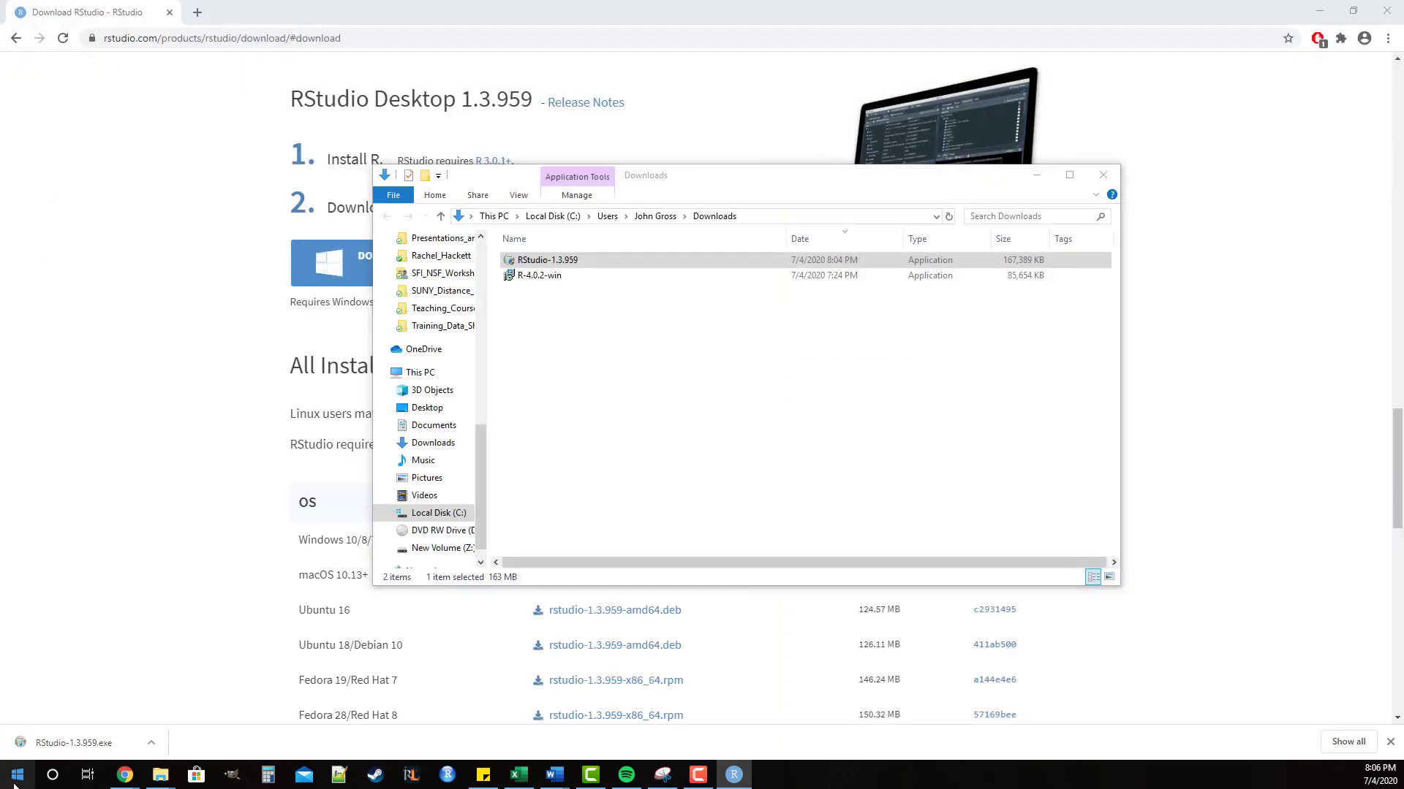
{"action": "left_click", "coordinate": [15, 782]}
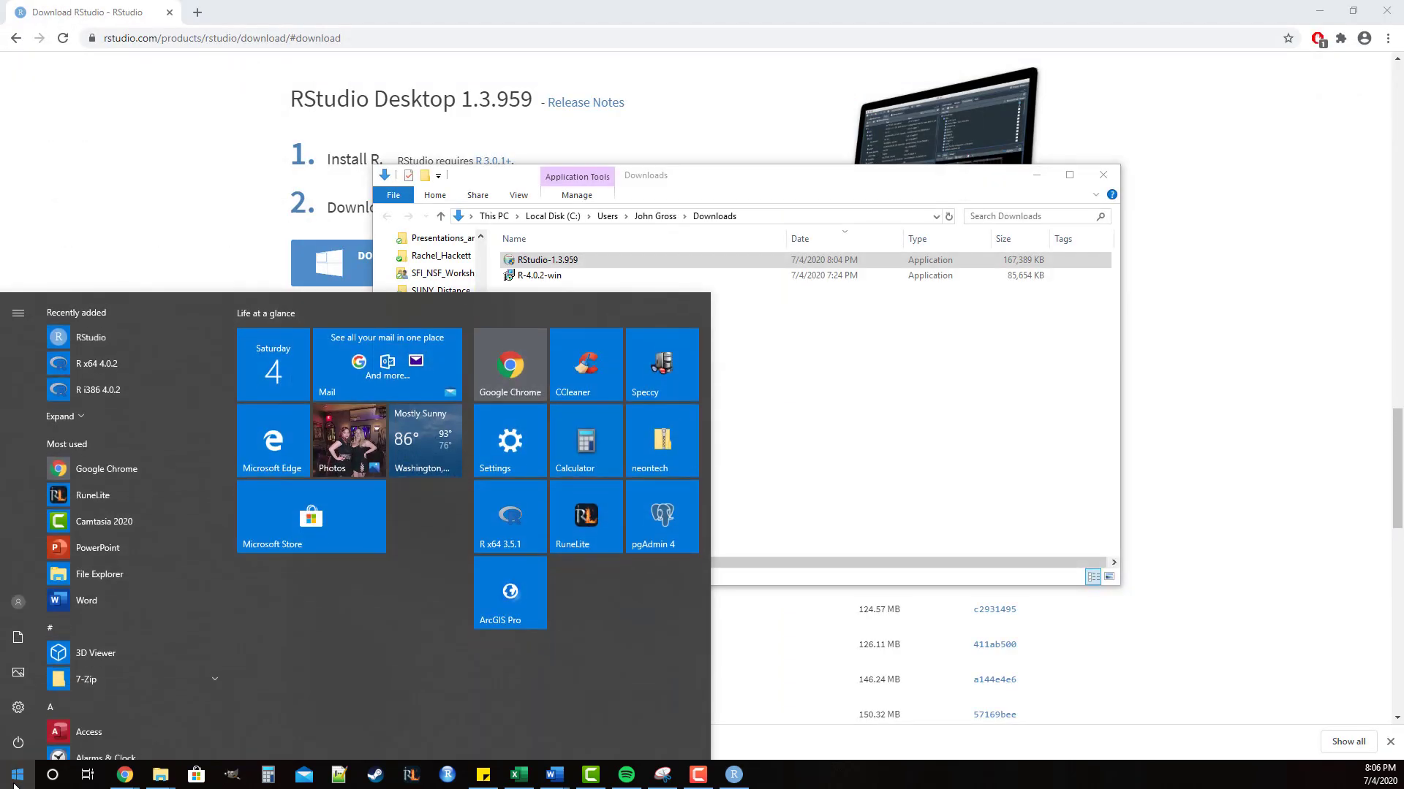
{"action": "type", "text": "rs"}
{"action": "key", "text": "Return"}
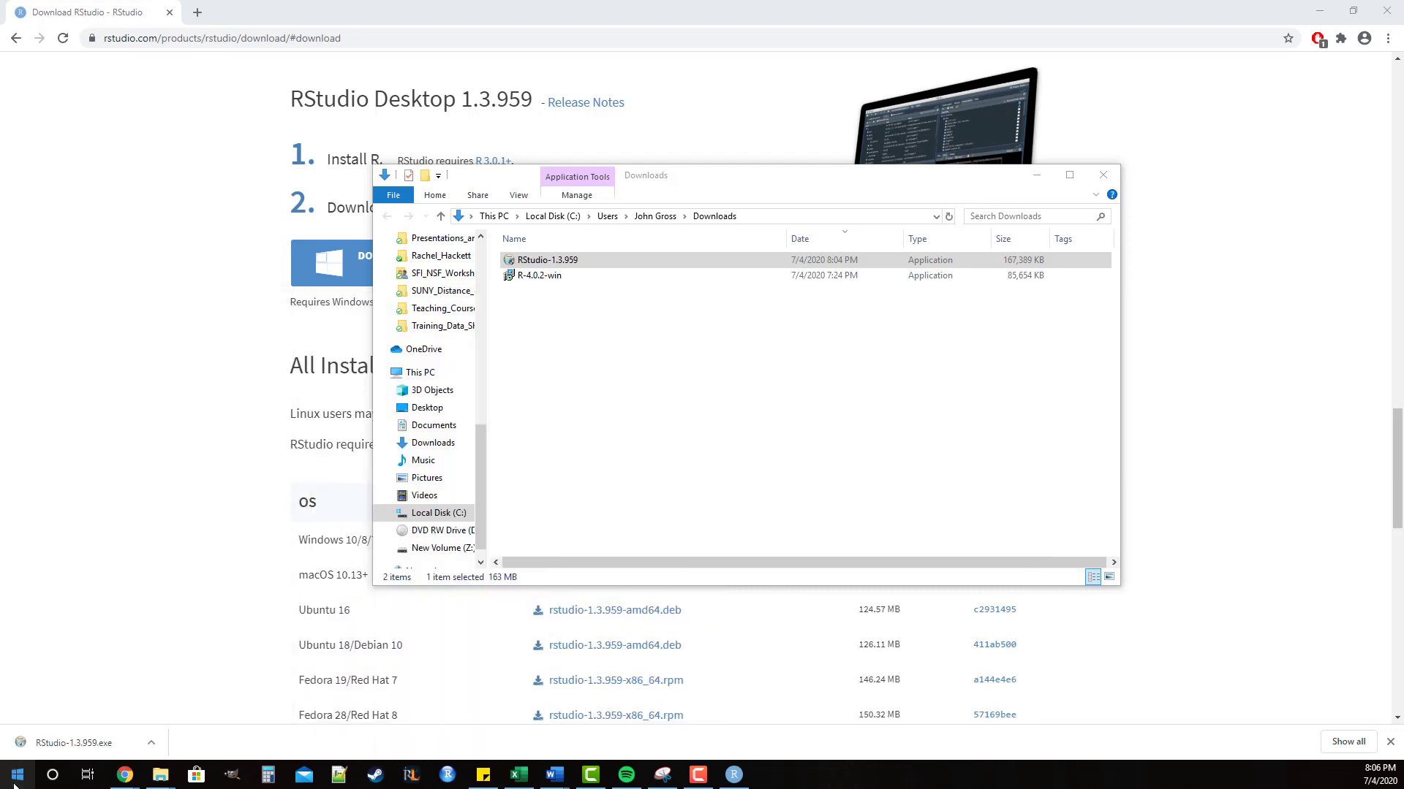